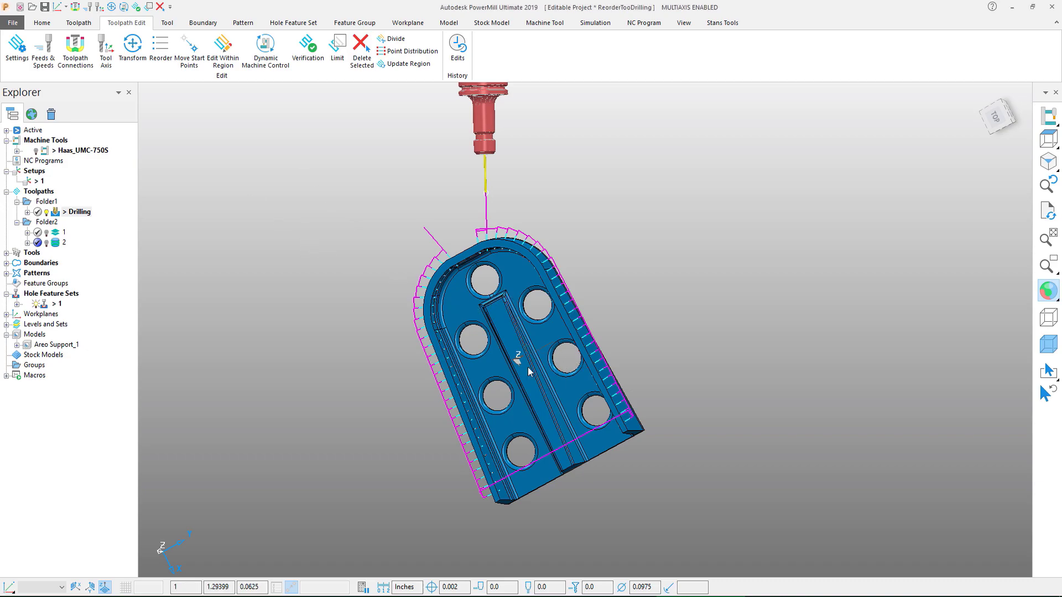
Orbit and zoom the view to inspect the part from several angles.
mouse_move(427, 380)
middle_down()
mouse_move(522, 350)
mouse_move(499, 373)
mouse_move(519, 188)
middle_up()
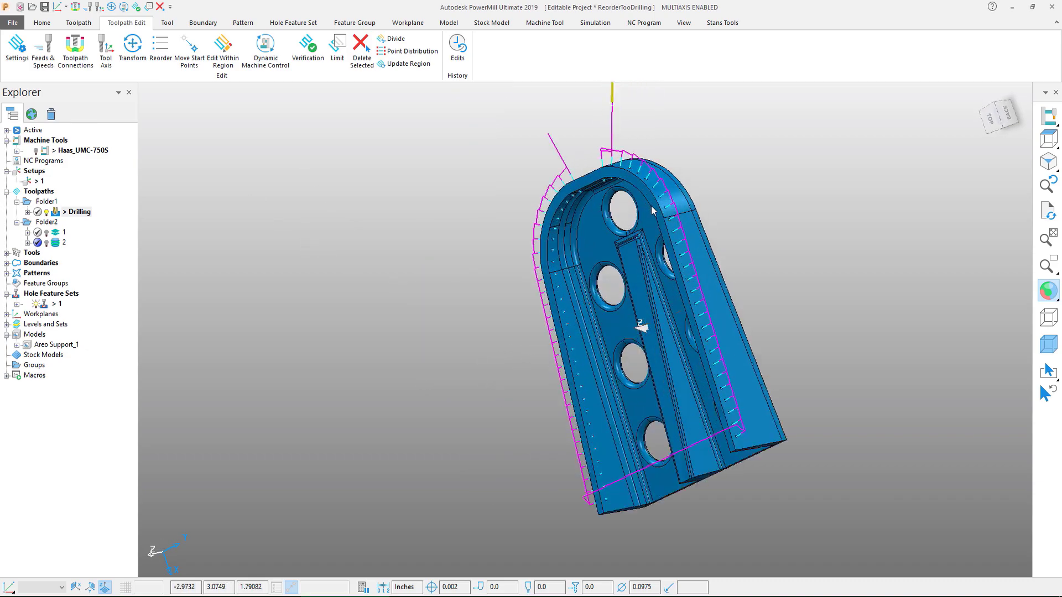
scroll(408, 271, up, 2)
scroll(408, 271, up, 2)
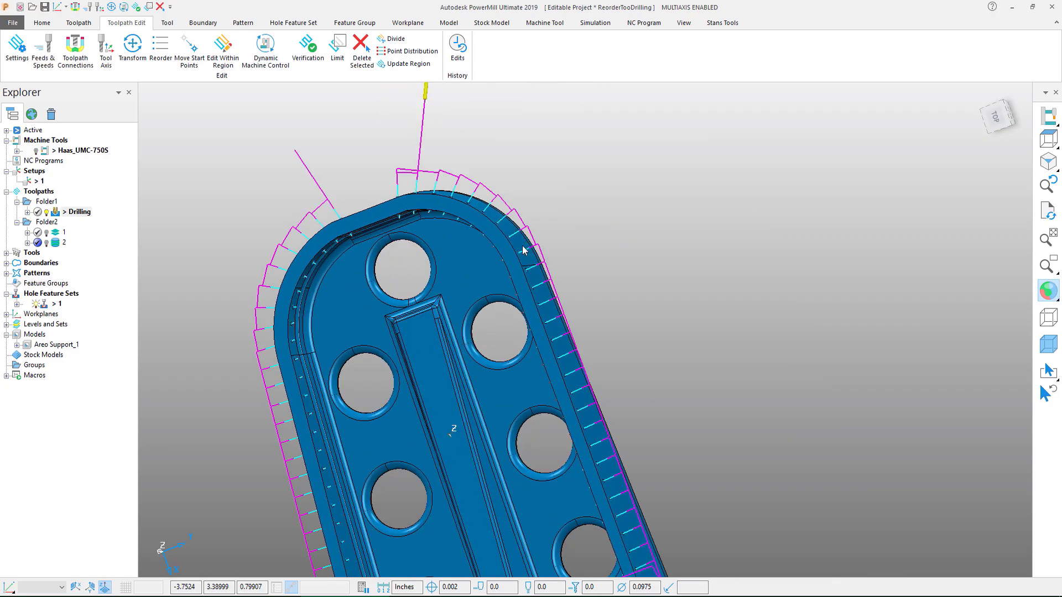
mouse_move(523, 244)
middle_down()
mouse_move(413, 251)
mouse_move(562, 251)
middle_up()
scroll(583, 243, down, 2)
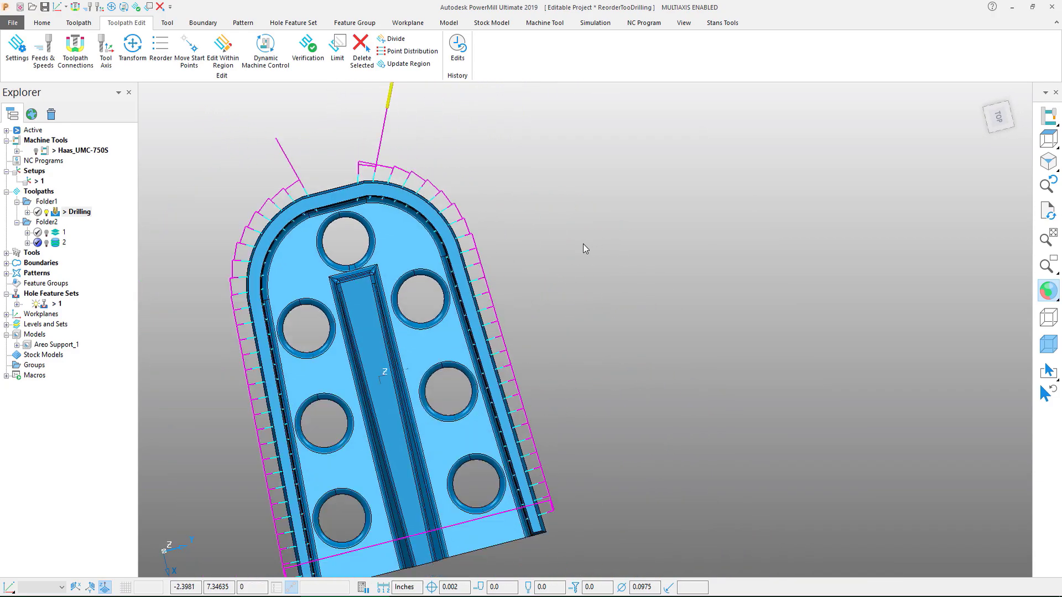
scroll(582, 247, down, 2)
middle_drag(547, 412, 498, 276)
scroll(449, 173, up, 2)
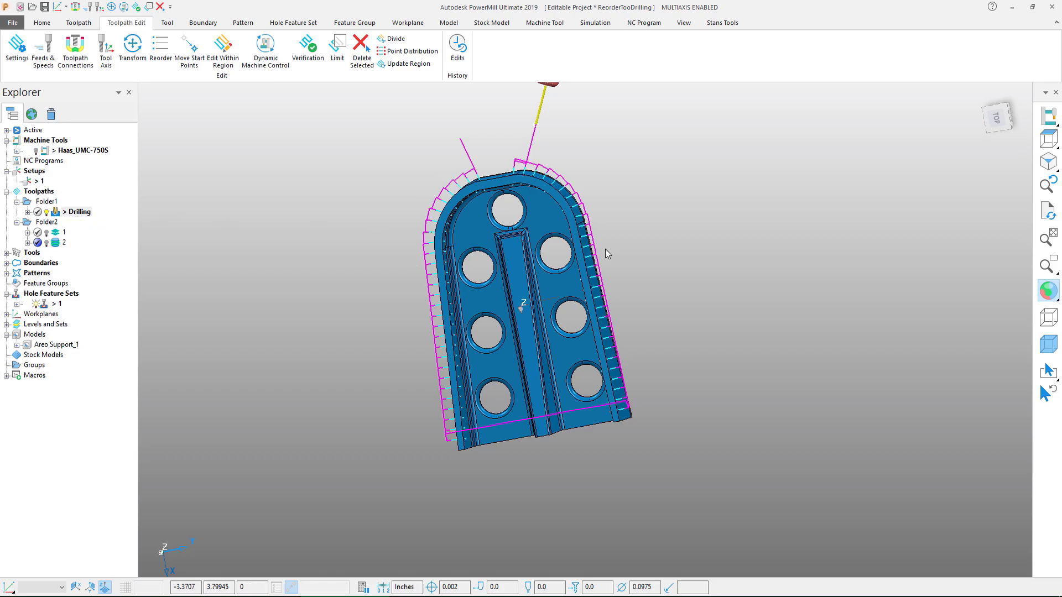
Show the Haas_UMC-750S machine tool and simulate the Drilling toolpath from start.
click(37, 151)
right_click(50, 155)
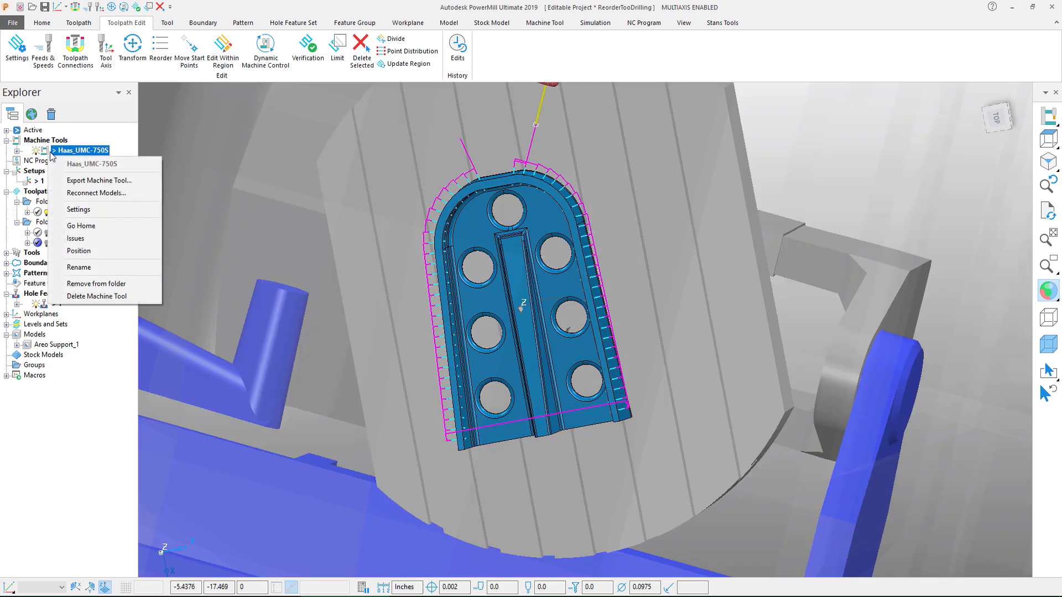
click(46, 212)
right_click(62, 215)
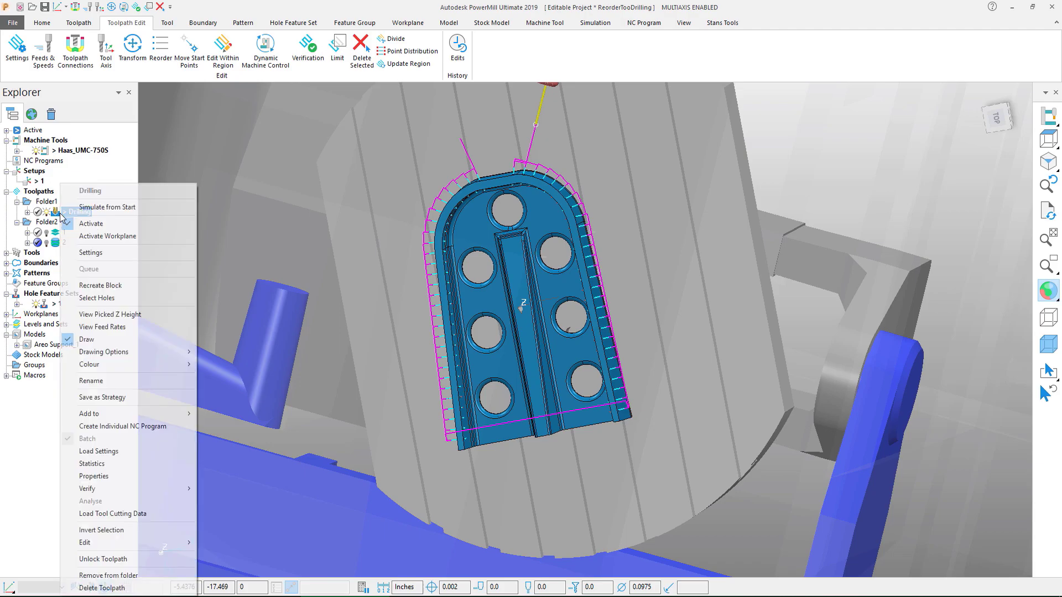
click(91, 209)
Play the drilling simulation past the Z-limit warning, then rewind to the beginning.
click(233, 45)
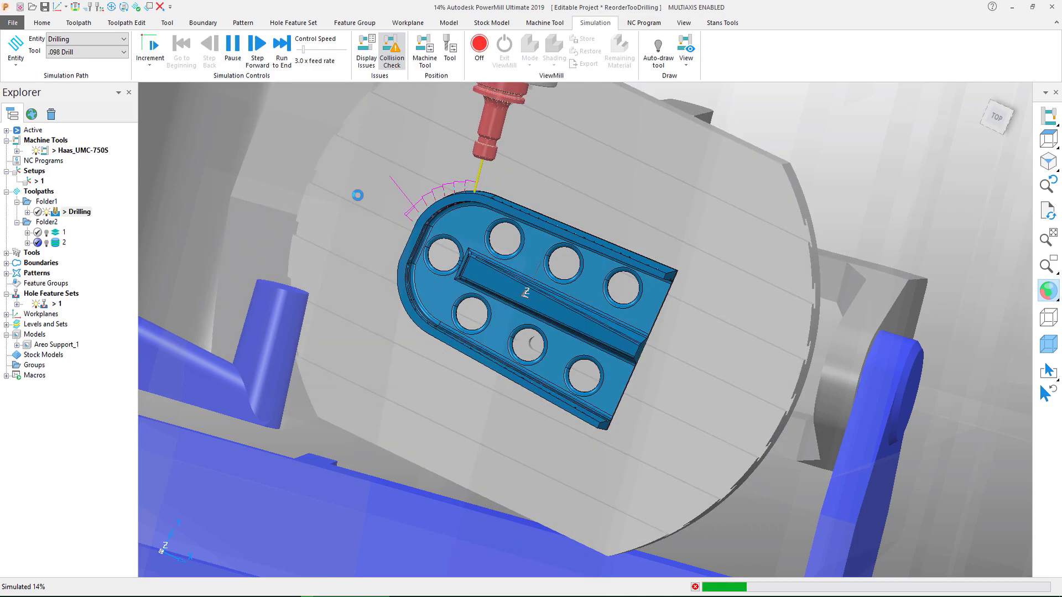
click(233, 50)
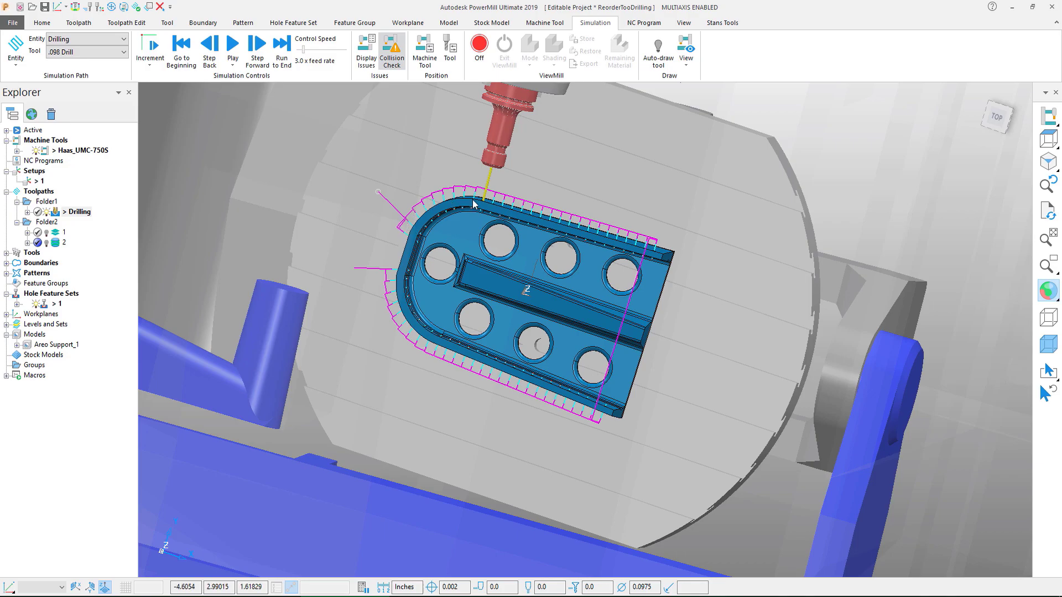
click(233, 55)
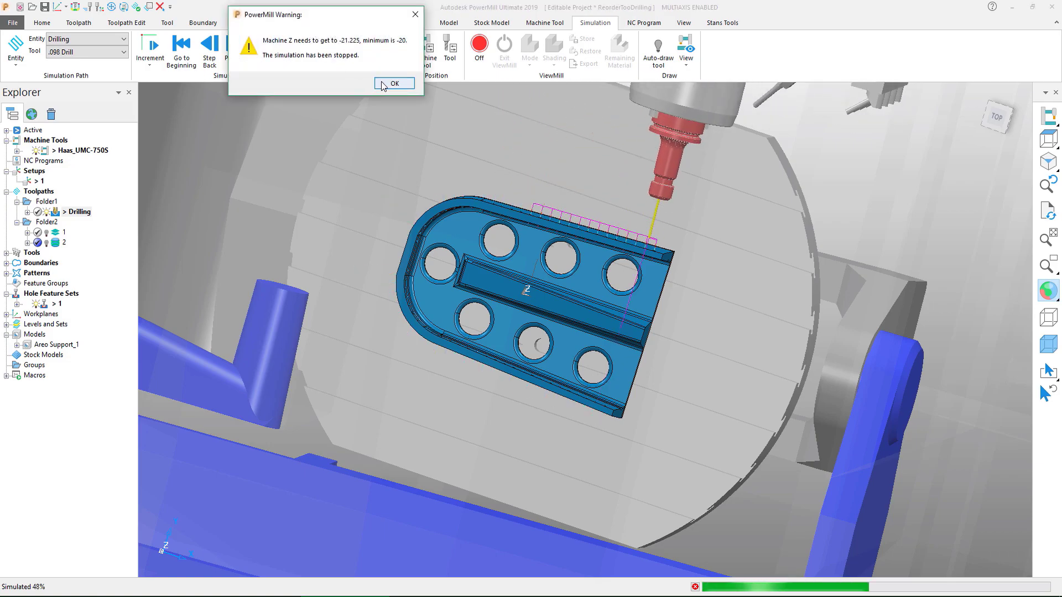
click(394, 83)
click(236, 55)
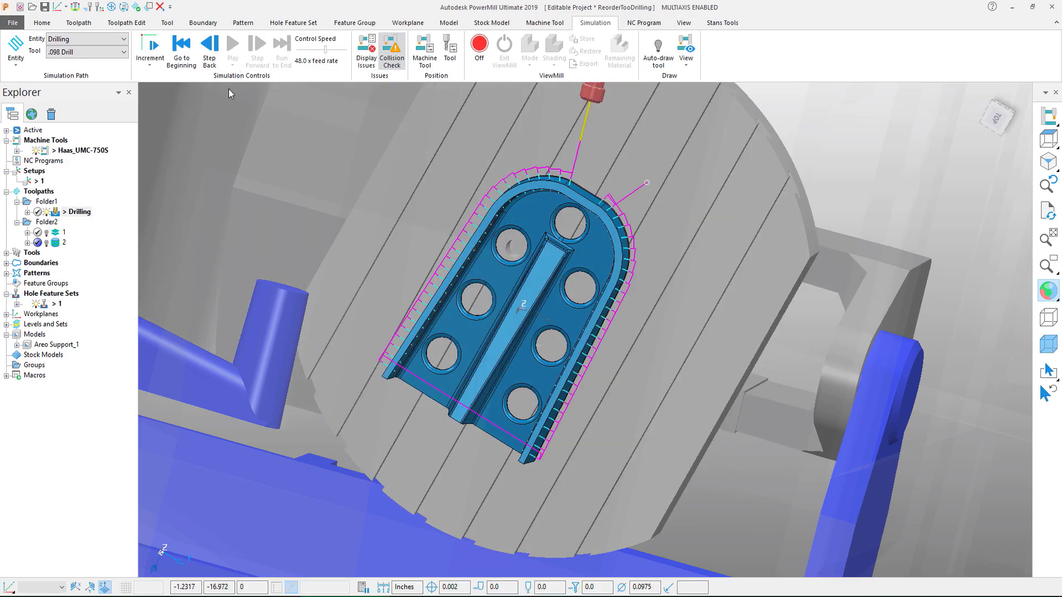
click(181, 49)
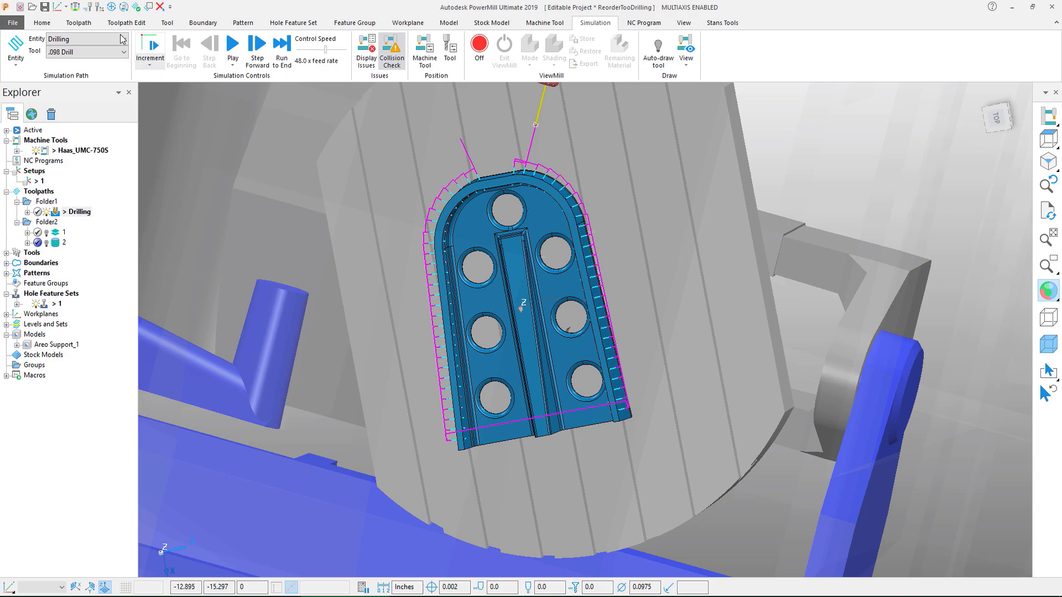
Open the Reorder Toolpath Segments list and browse segments 0 through 3.
click(119, 25)
click(160, 47)
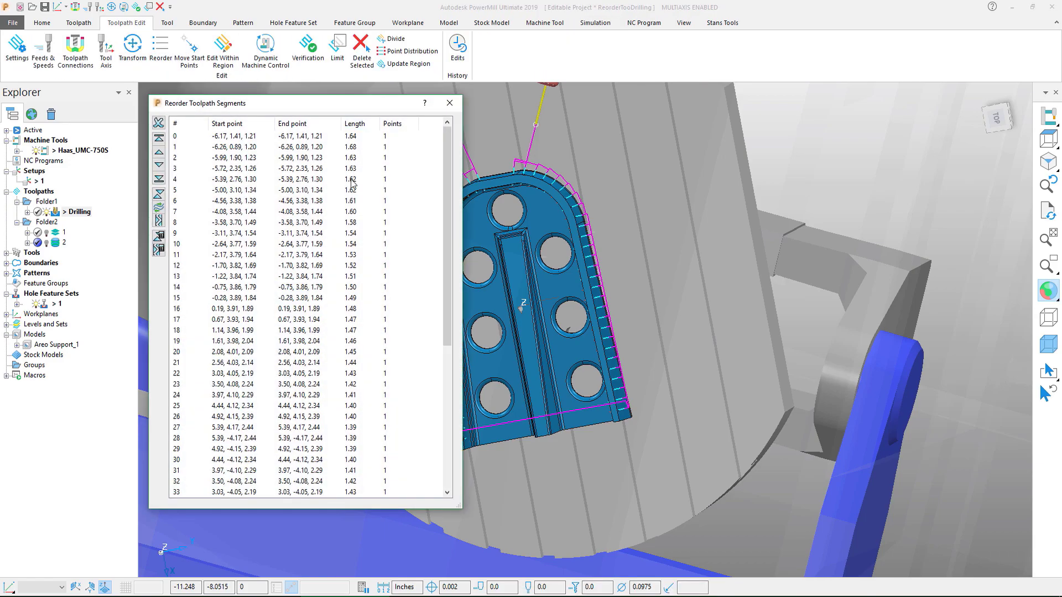
drag(284, 117, 259, 88)
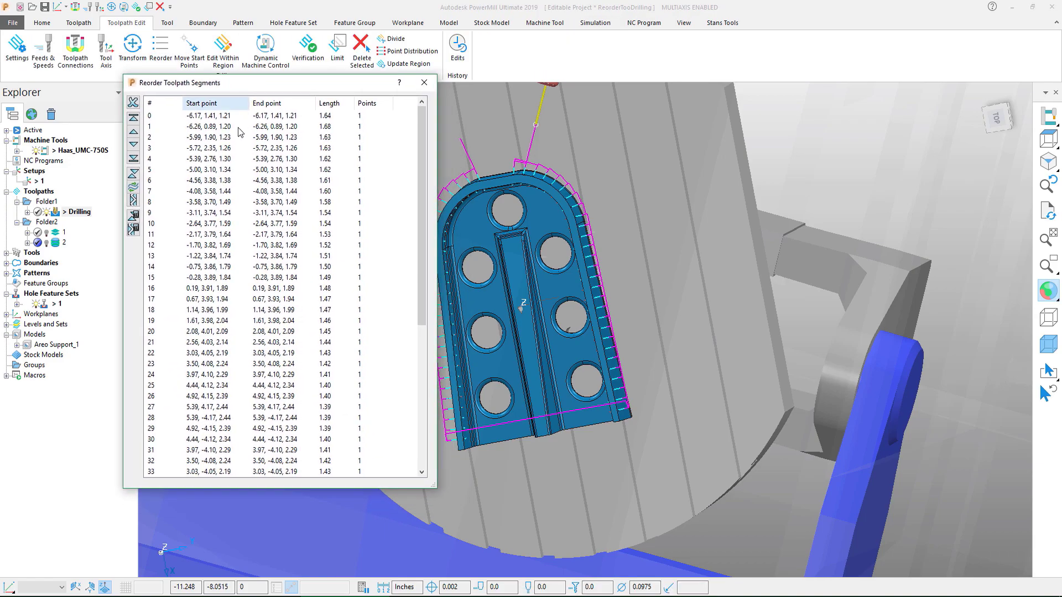
click(195, 118)
click(204, 127)
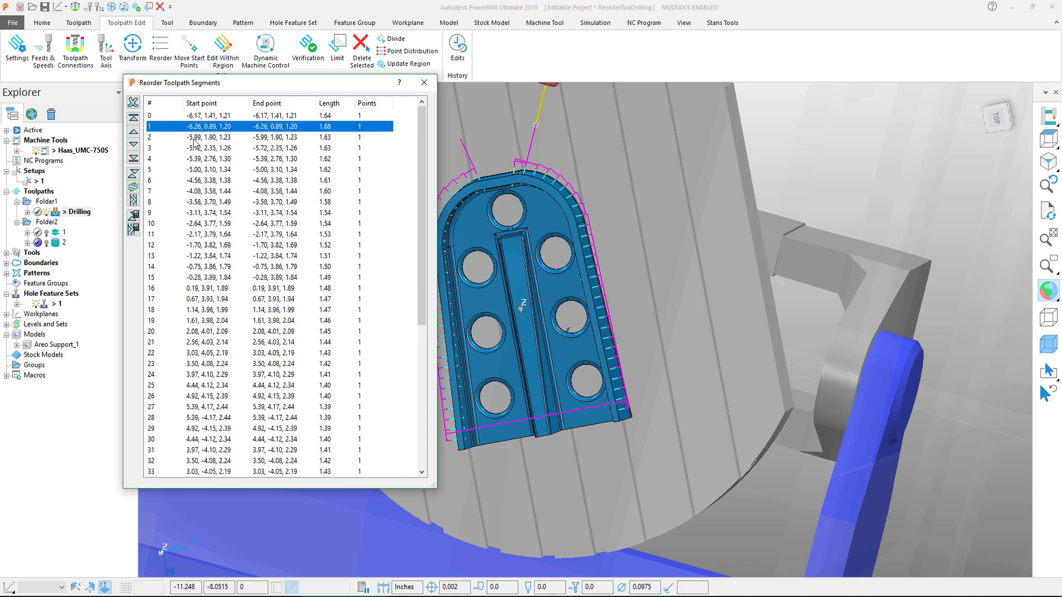
click(201, 149)
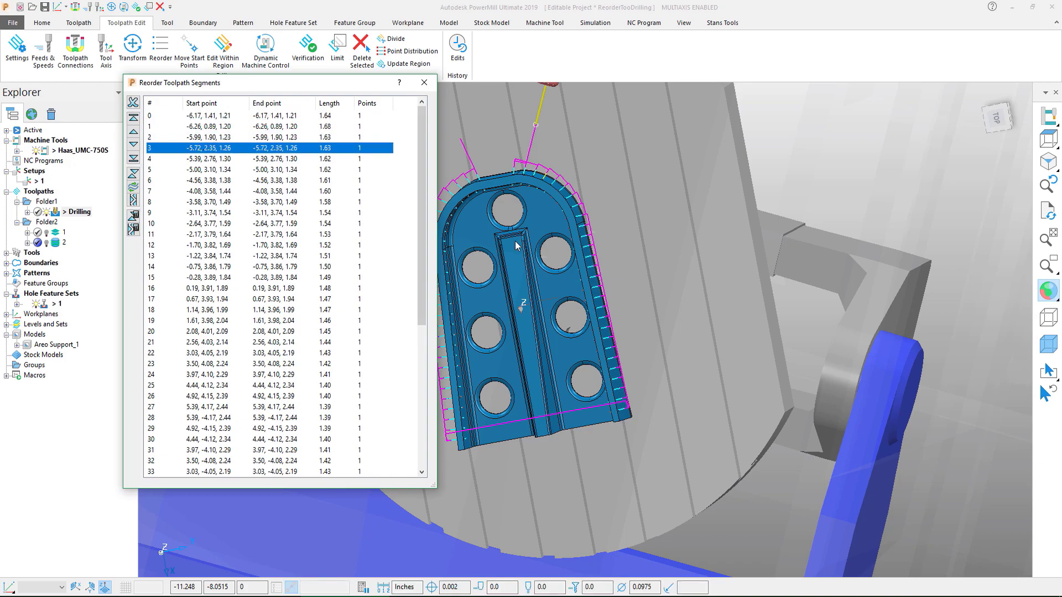
click(215, 117)
Pick the drill segment at the part's top first hole in the viewport to find its row.
scroll(553, 188, up, 3)
scroll(586, 203, up, 2)
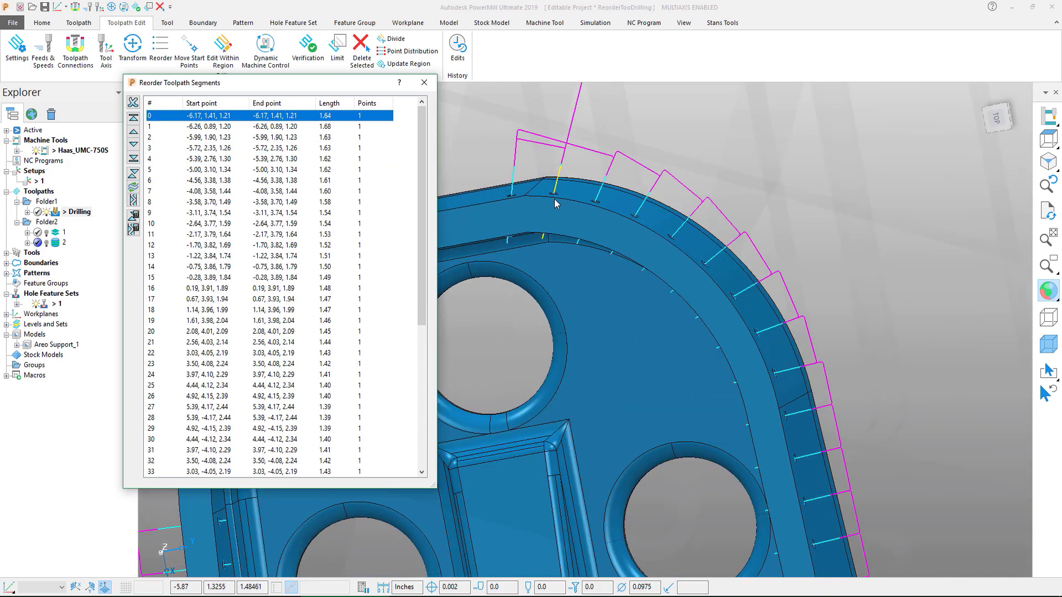
click(517, 190)
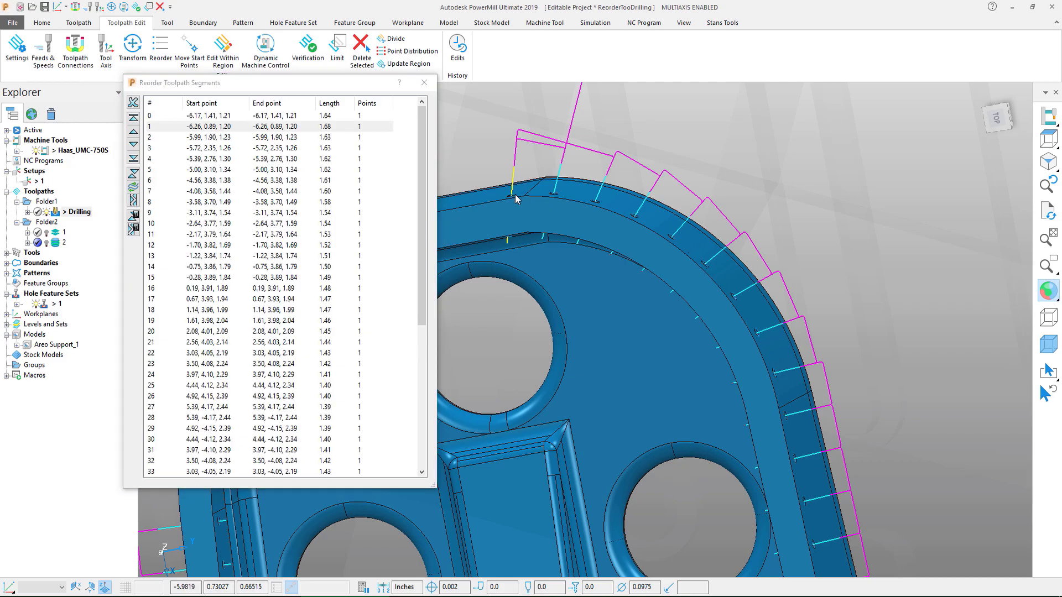
scroll(563, 187, down, 2)
scroll(563, 187, down, 2)
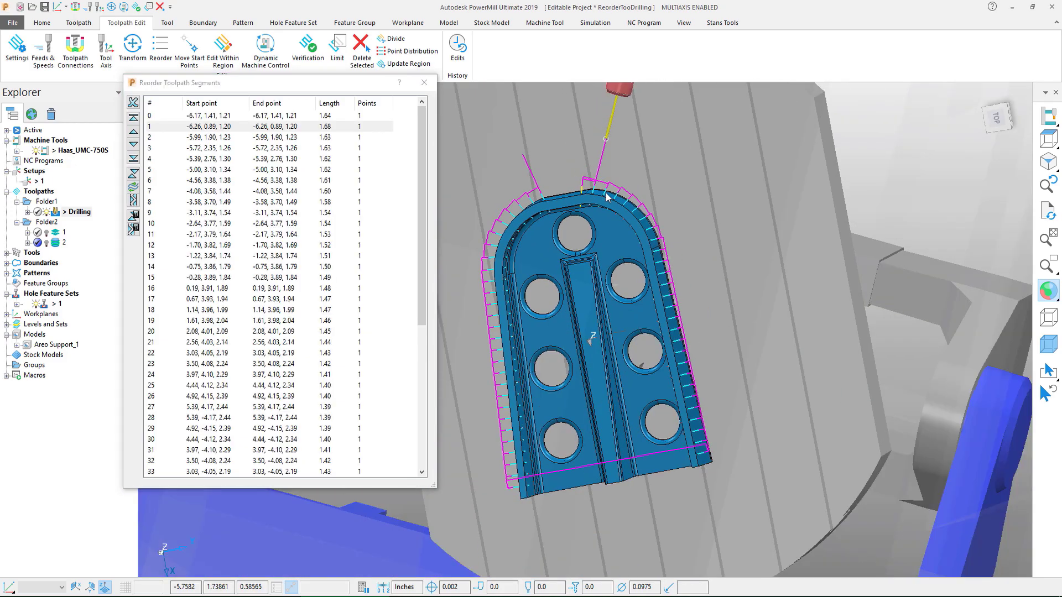
scroll(563, 187, down, 2)
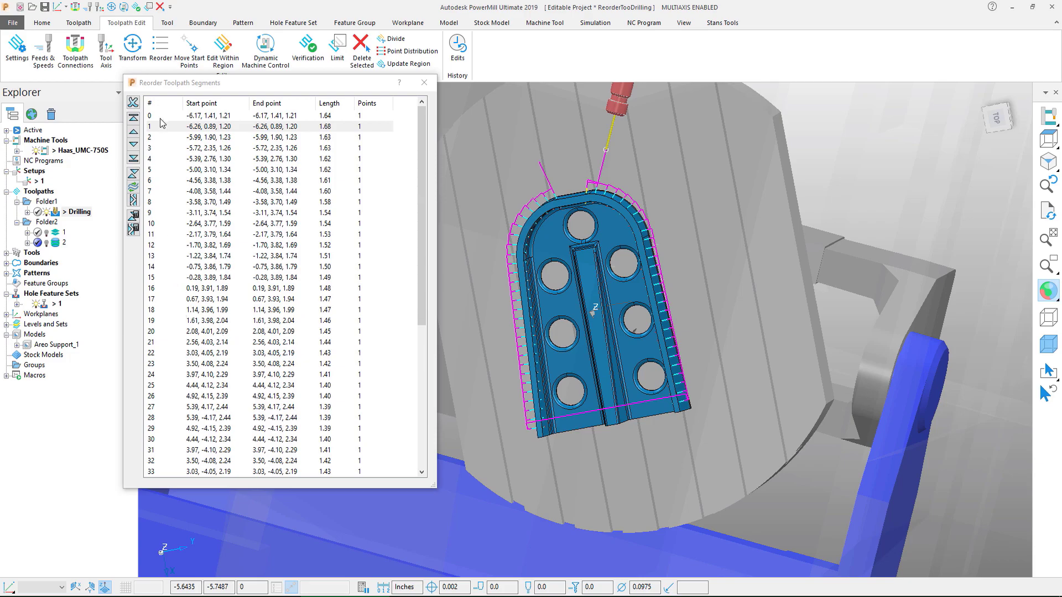
drag(420, 290, 420, 433)
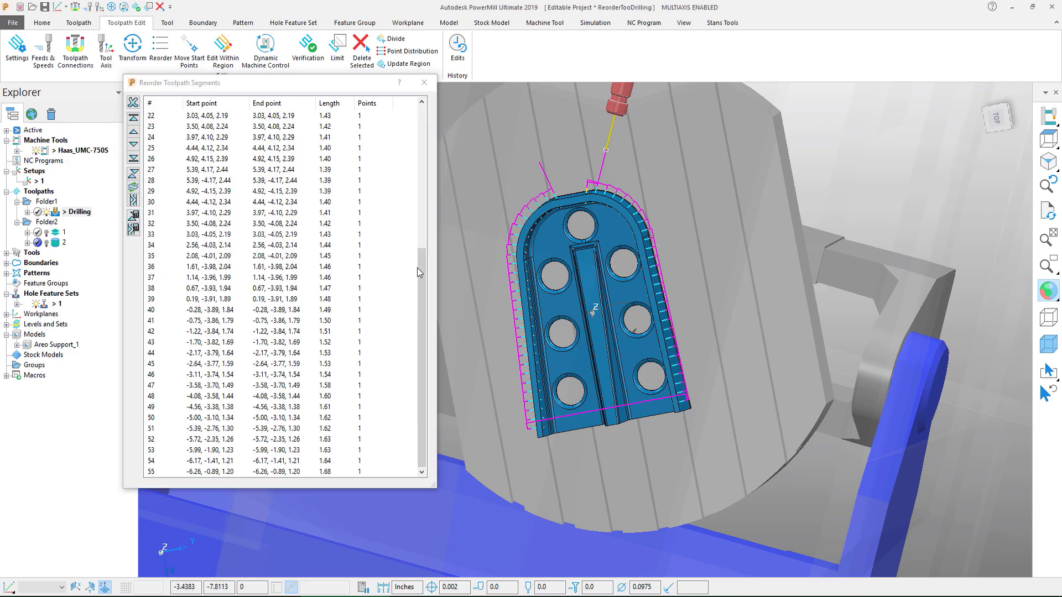
Move the selected first-hole segment to the start of the Drilling toolpath.
drag(419, 268, 425, 123)
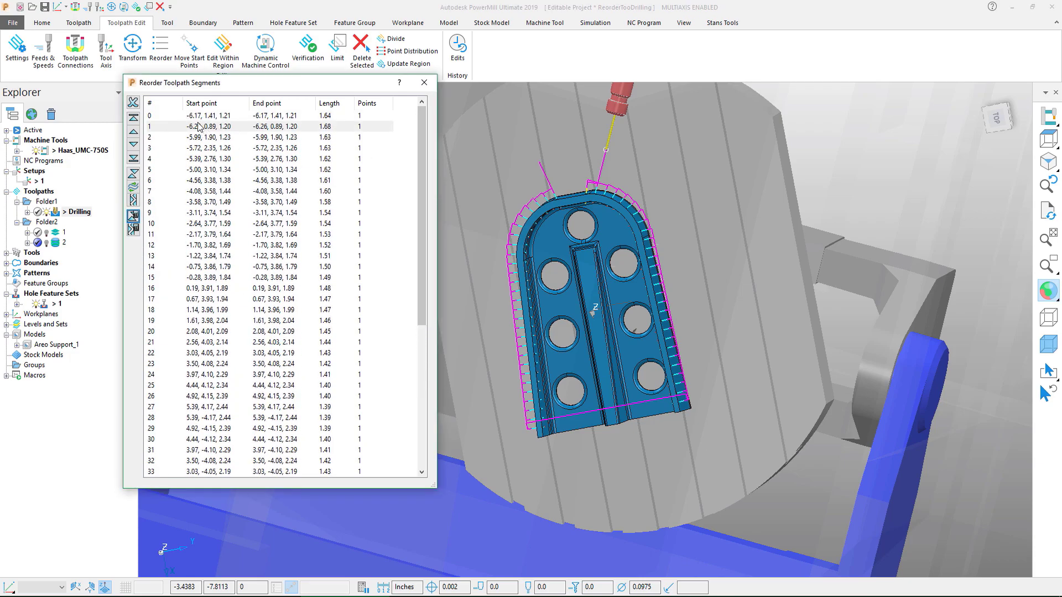
scroll(577, 193, up, 3)
scroll(577, 194, up, 3)
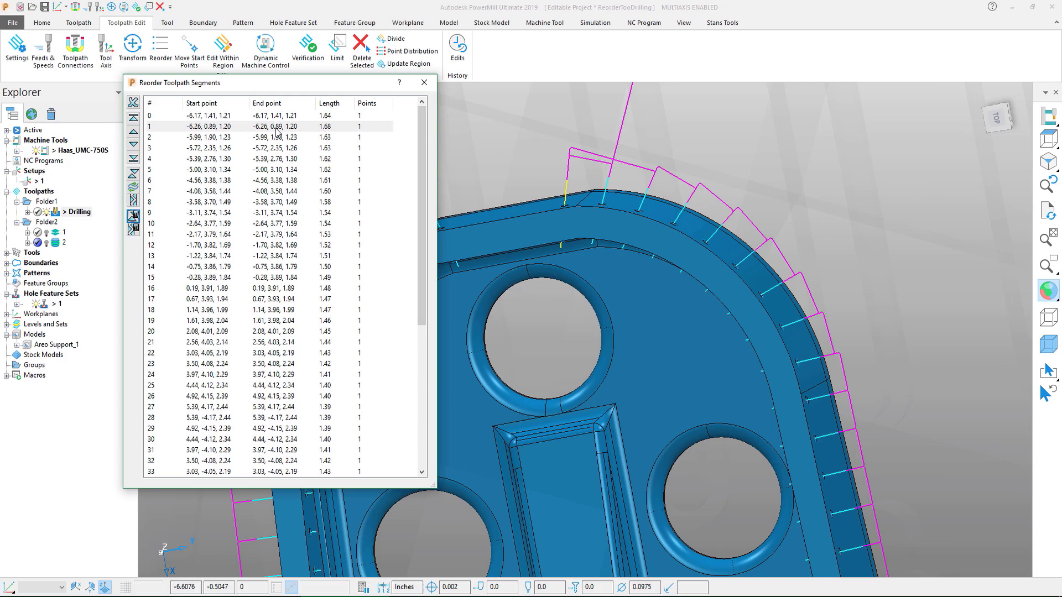
click(134, 119)
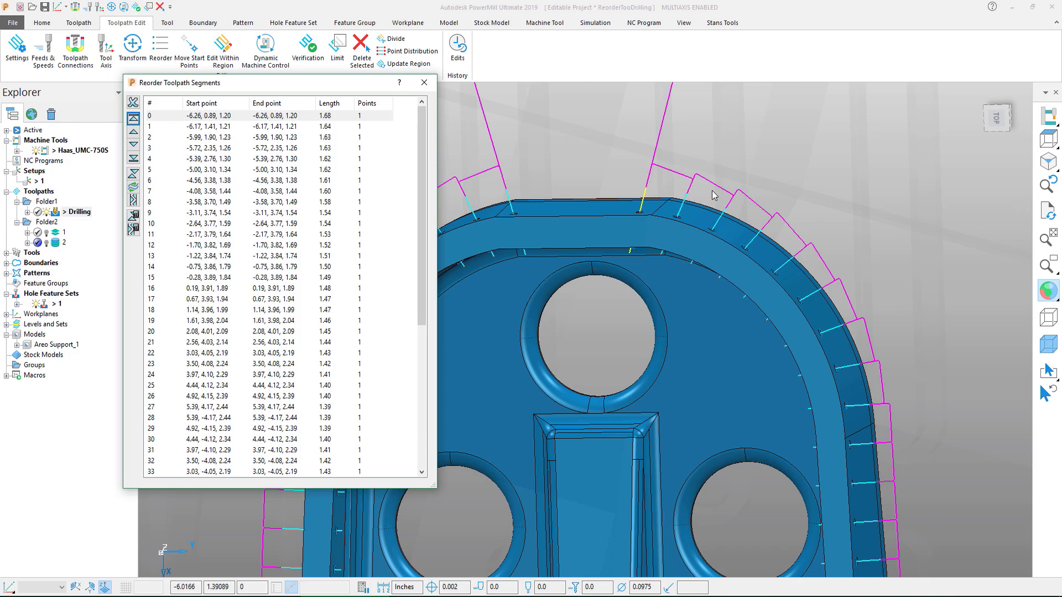
Zoom out to show the whole machine setup around the part.
scroll(687, 195, down, 3)
scroll(711, 190, down, 3)
scroll(722, 268, down, 2)
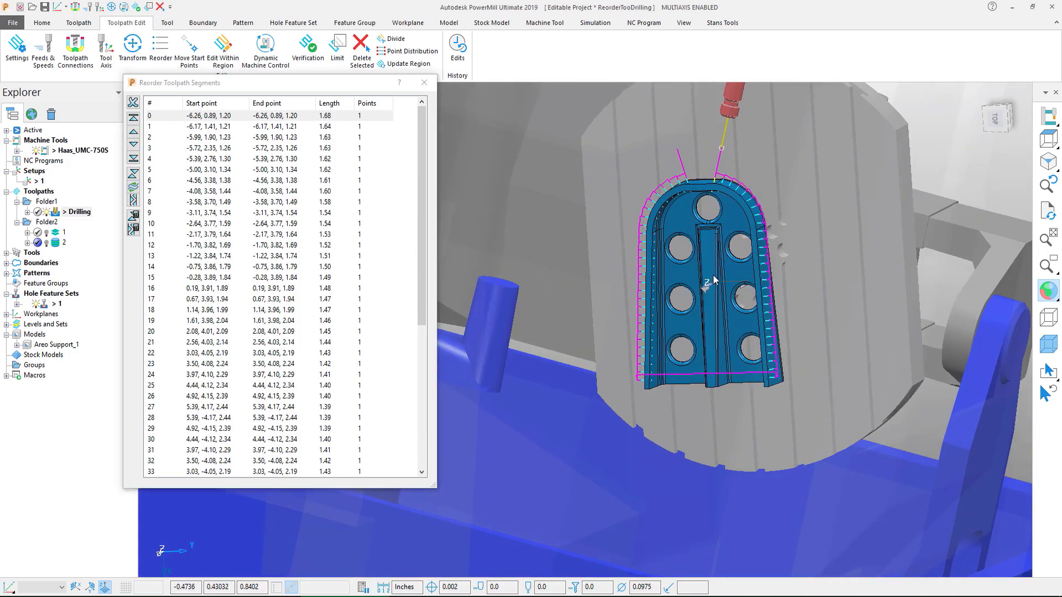
scroll(747, 293, down, 2)
Select segments 10 through 22 in the Reorder list to see where they drill.
scroll(747, 293, down, 2)
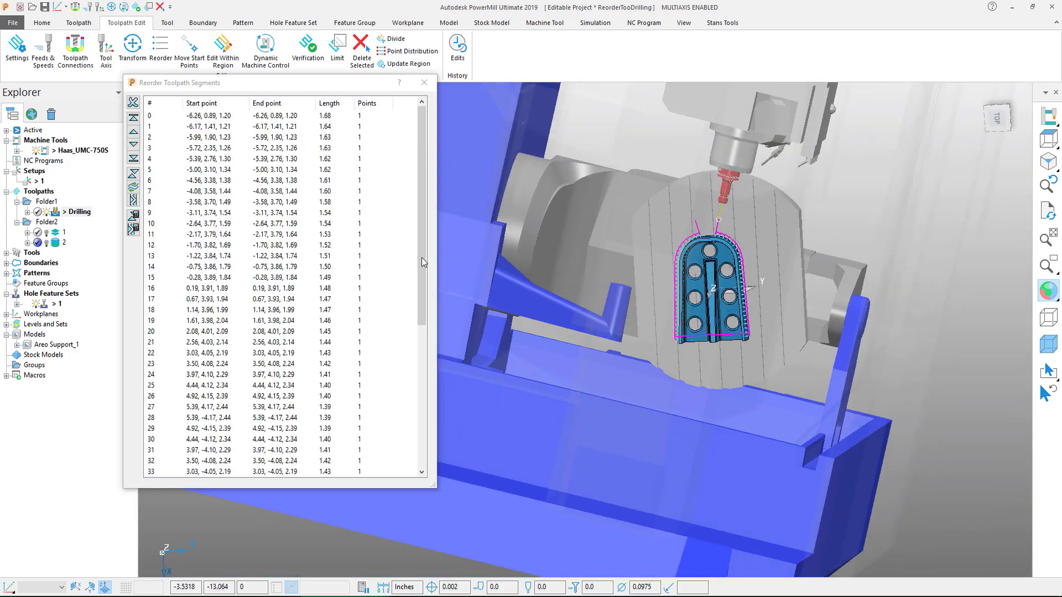
click(224, 226)
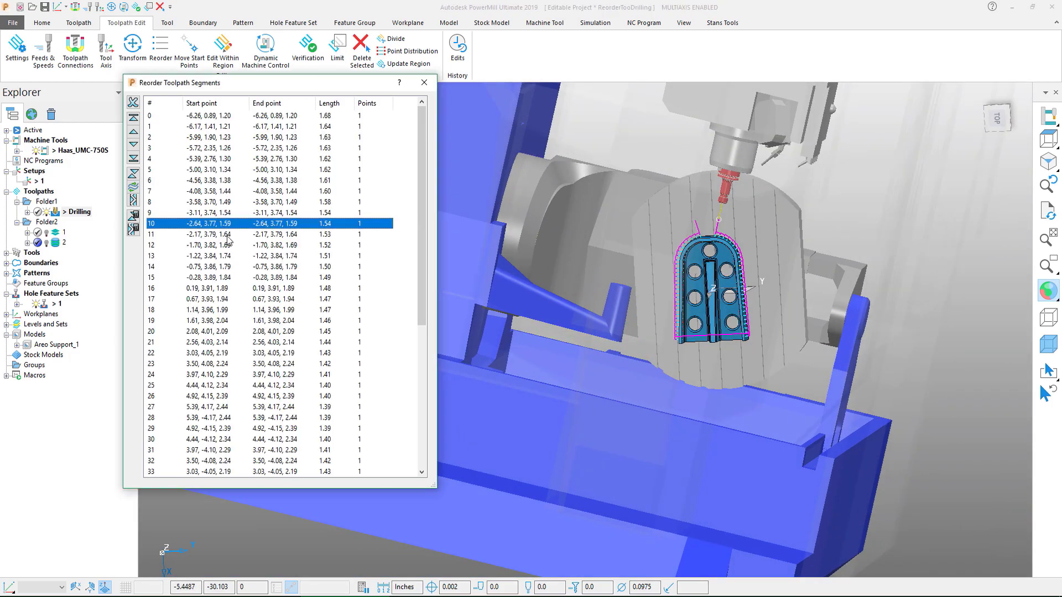
shift+click(225, 354)
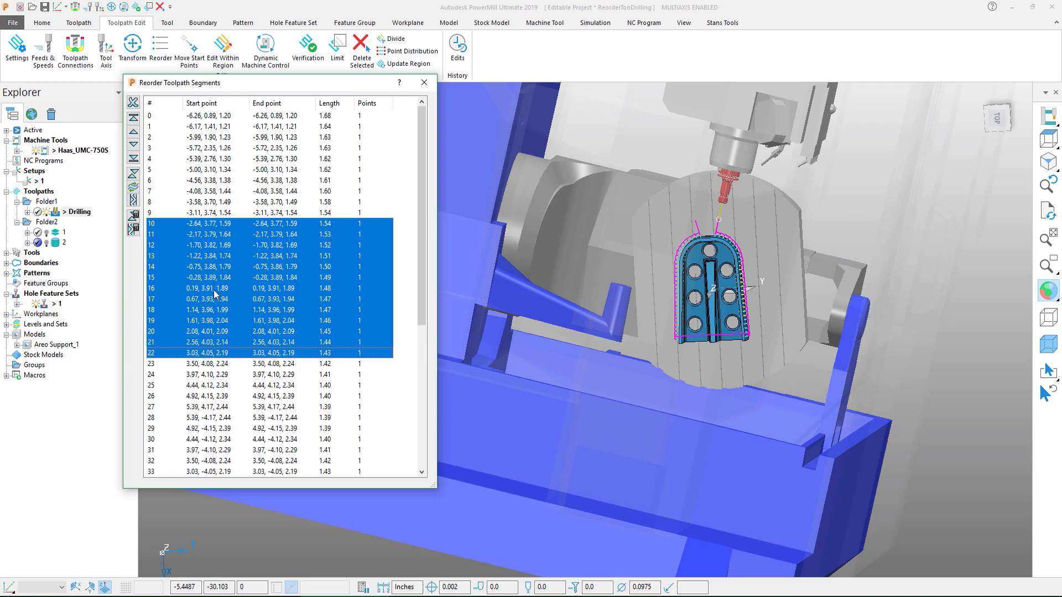
scroll(736, 291, up, 2)
scroll(747, 282, up, 2)
scroll(753, 279, up, 1)
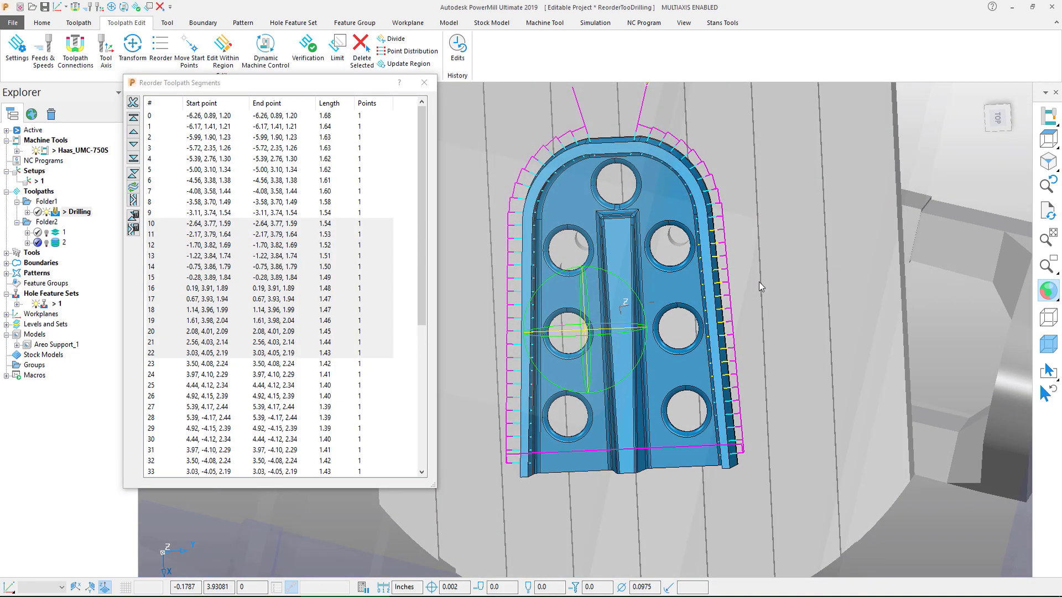
scroll(613, 244, down, 2)
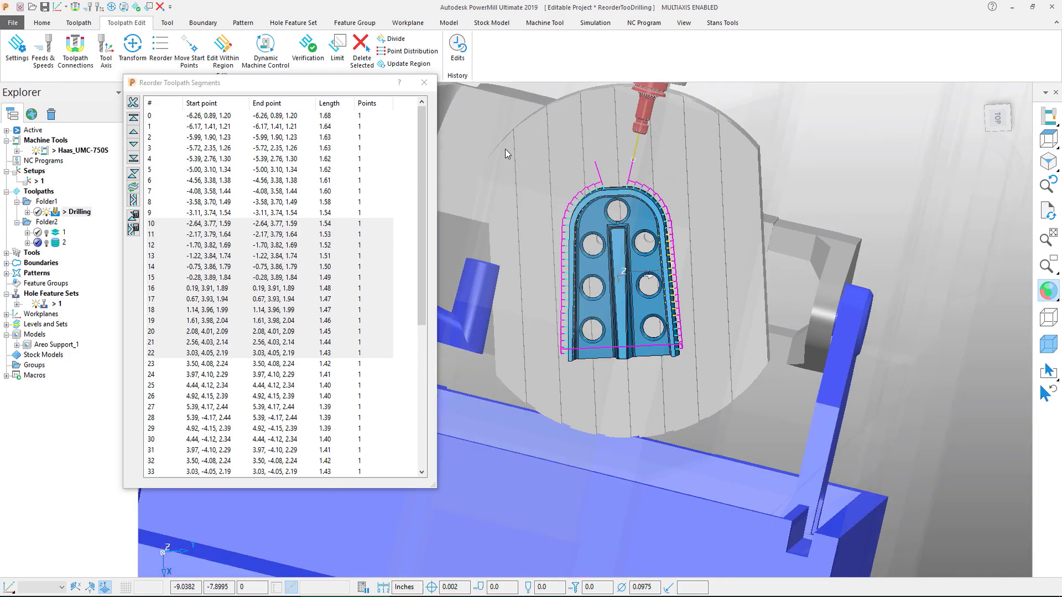
Box-select drill points along the part's side, then inspect segments 28 and 29.
mouse_move(506, 149)
mouse_down()
mouse_move(606, 309)
mouse_move(607, 386)
mouse_up()
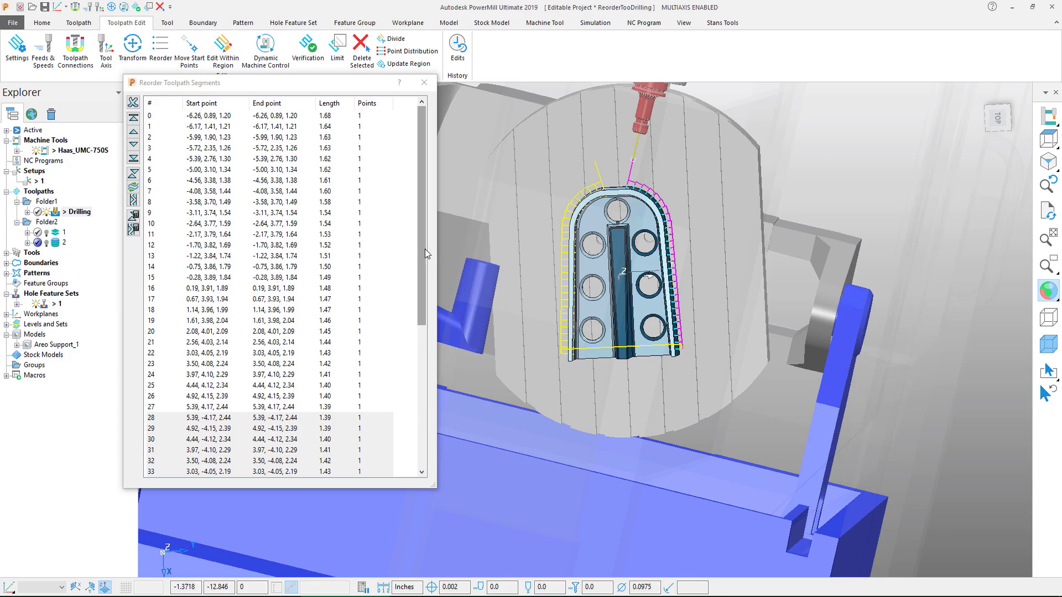
drag(425, 249, 423, 404)
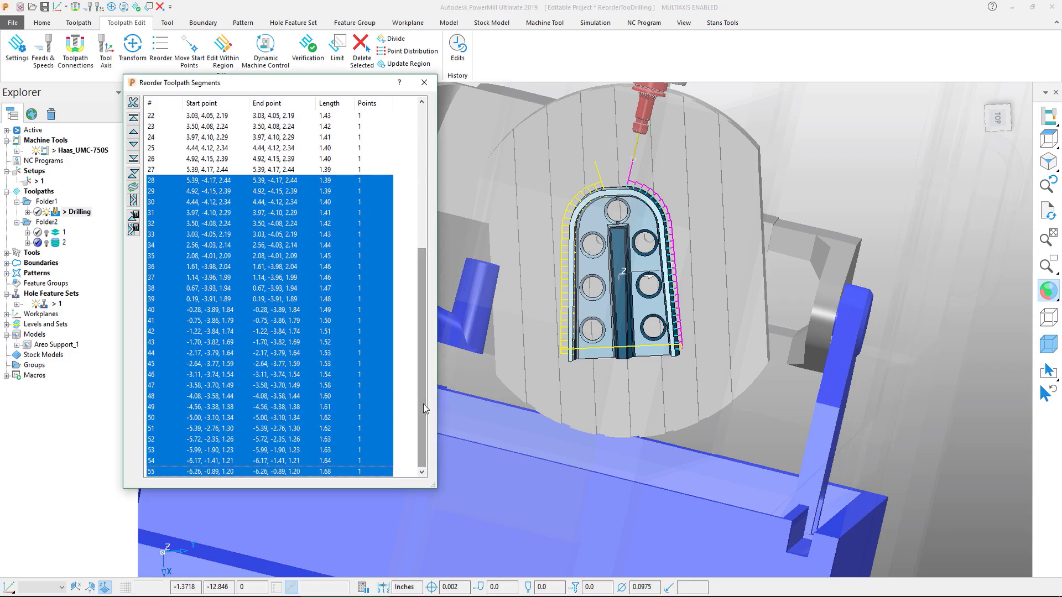
click(216, 186)
click(215, 194)
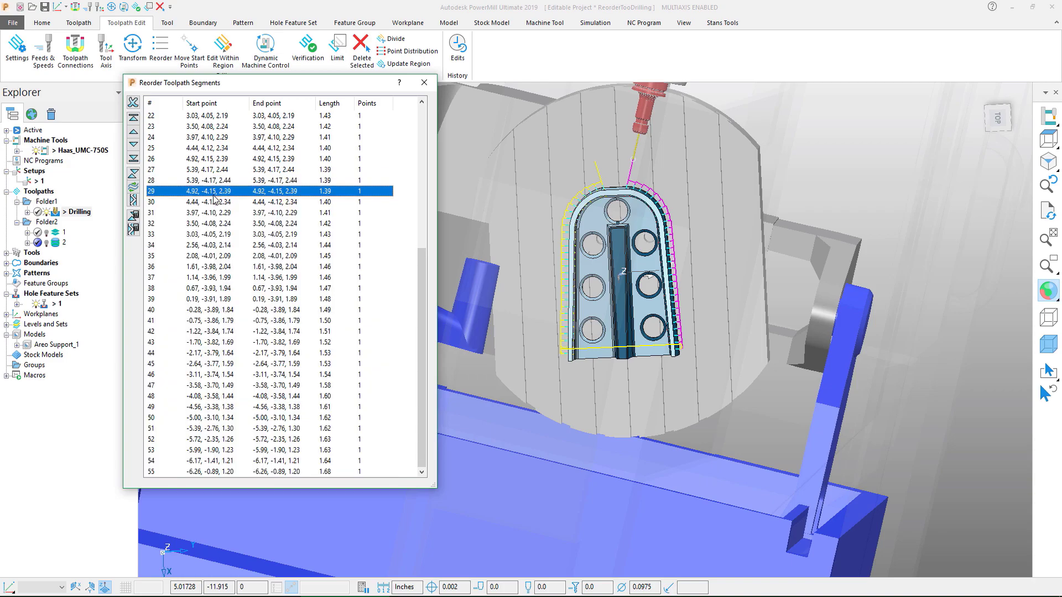
click(495, 464)
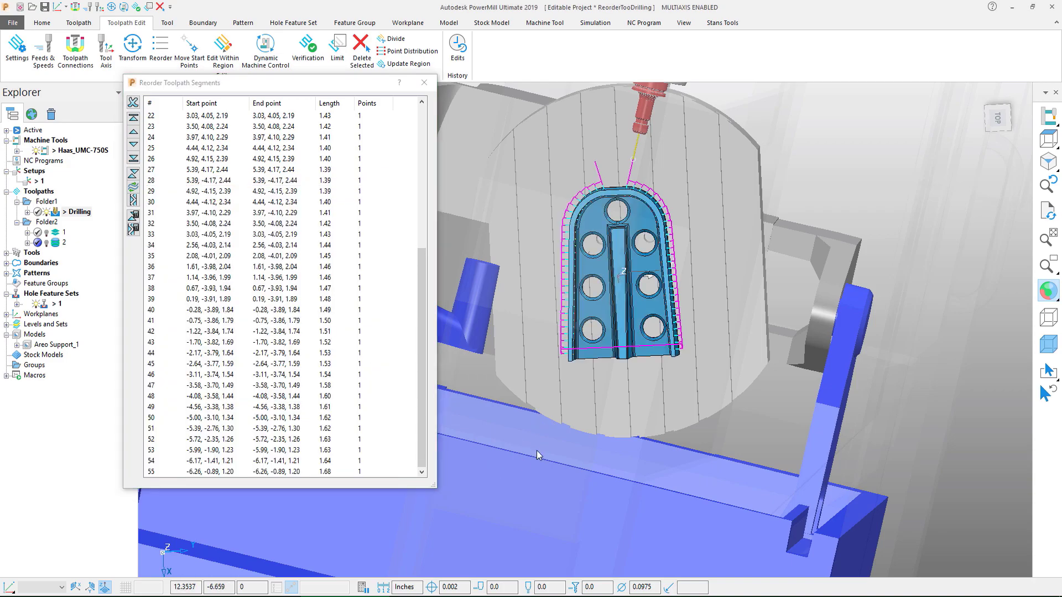
Locate segment 28 at the corner and check where the following segment lies.
click(163, 183)
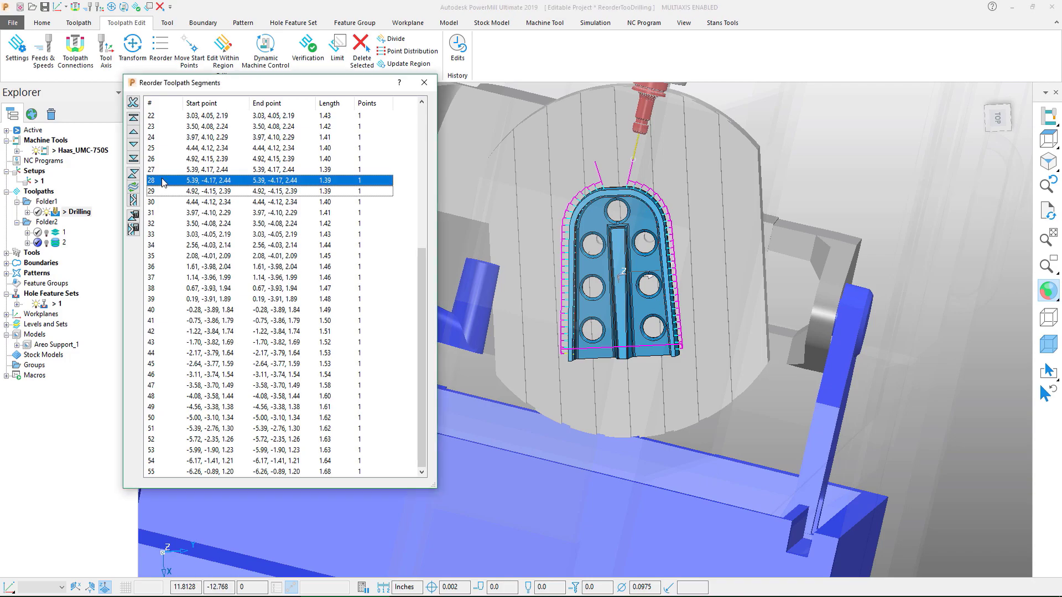
scroll(542, 354, up, 3)
scroll(532, 352, up, 2)
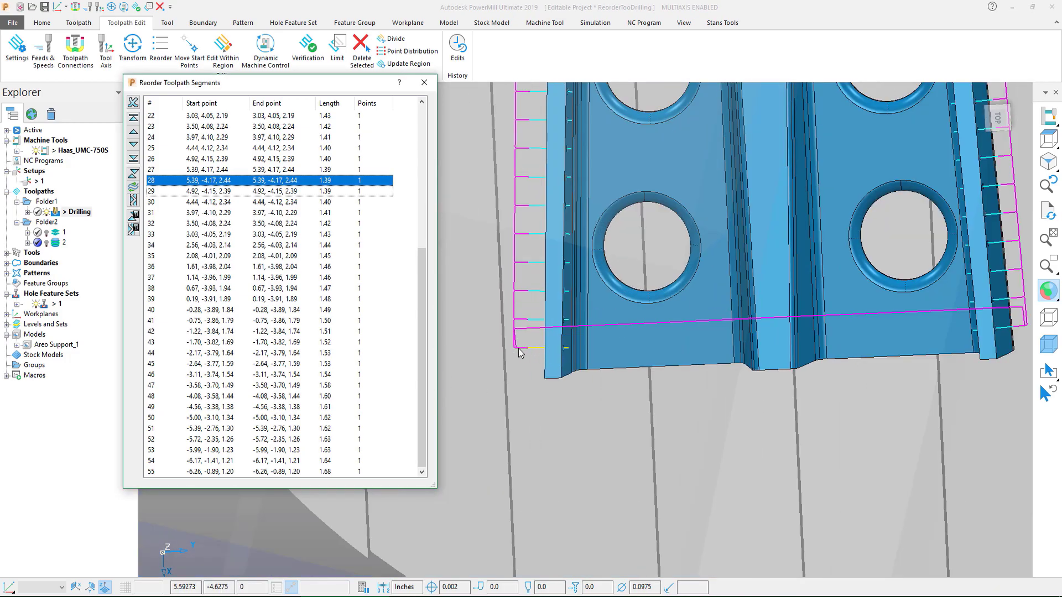
scroll(515, 352, up, 2)
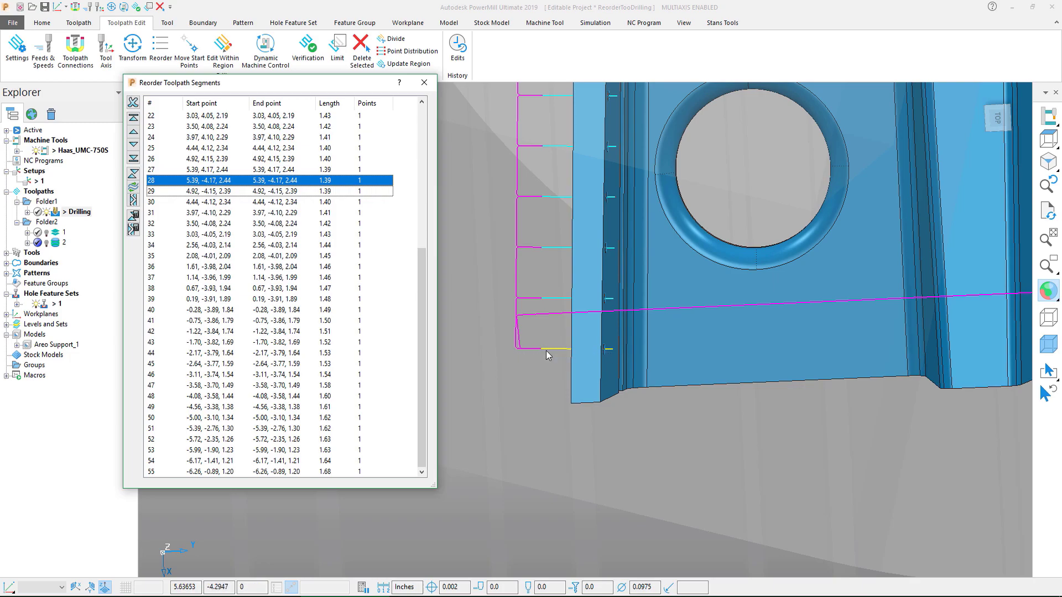
scroll(625, 326, down, 3)
scroll(611, 320, down, 2)
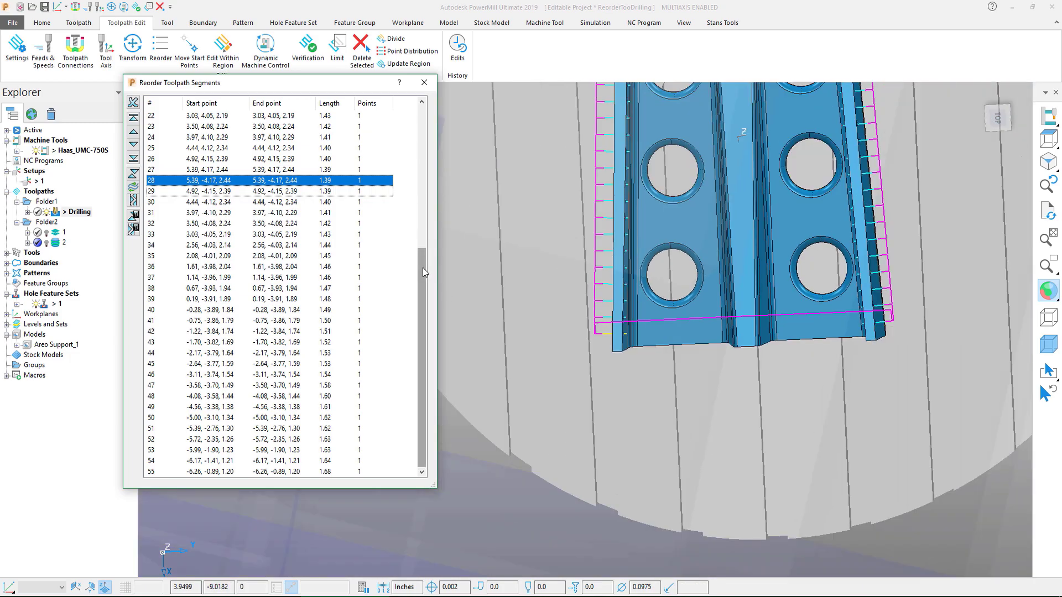
click(213, 191)
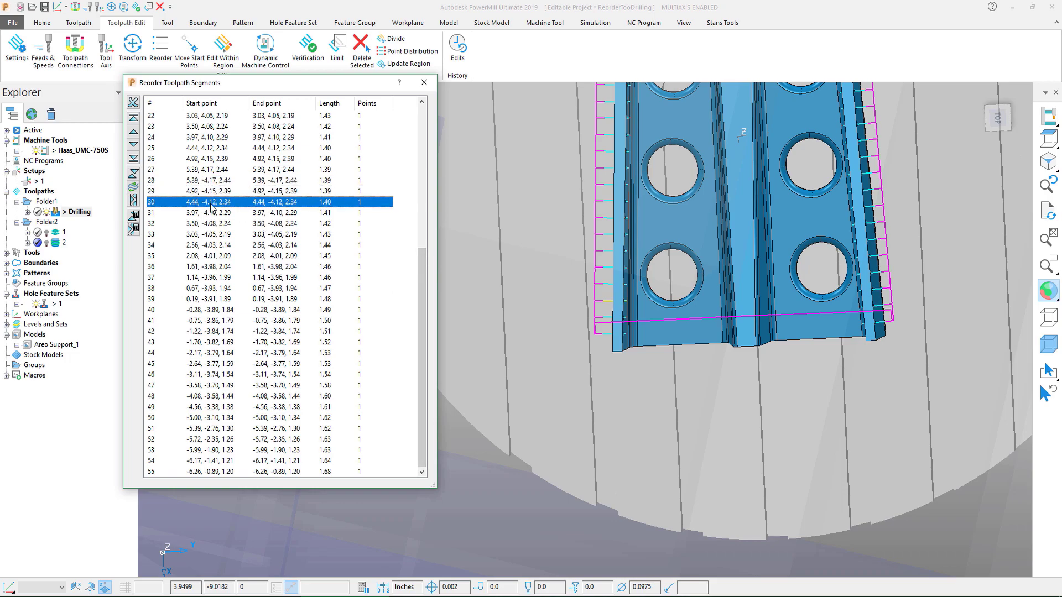
Move segments 28–55 to the toolpath start, verify the new start point, and close the dialog.
click(174, 181)
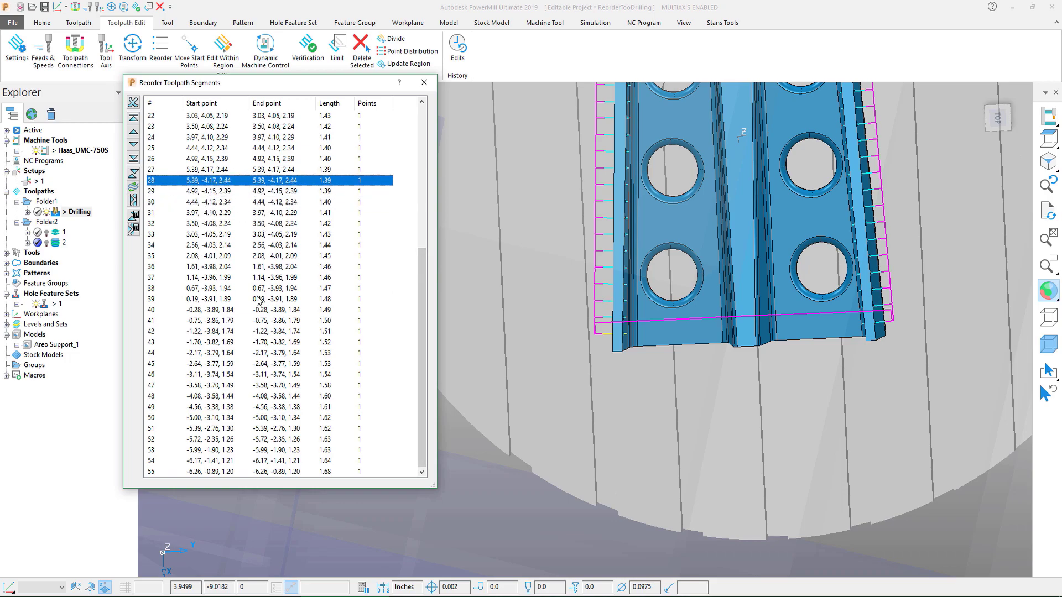
shift+click(215, 472)
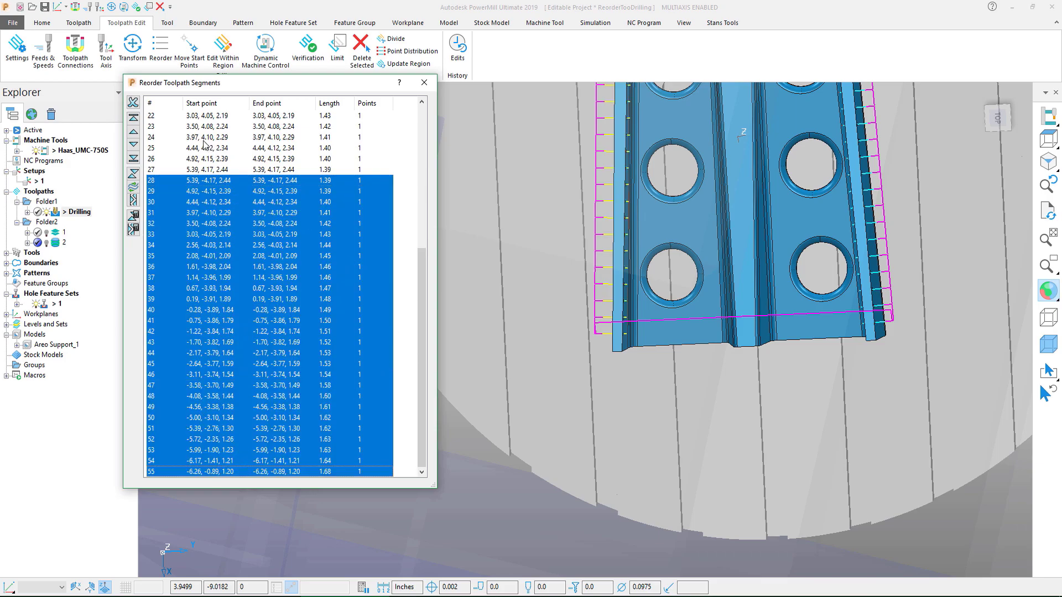
click(133, 118)
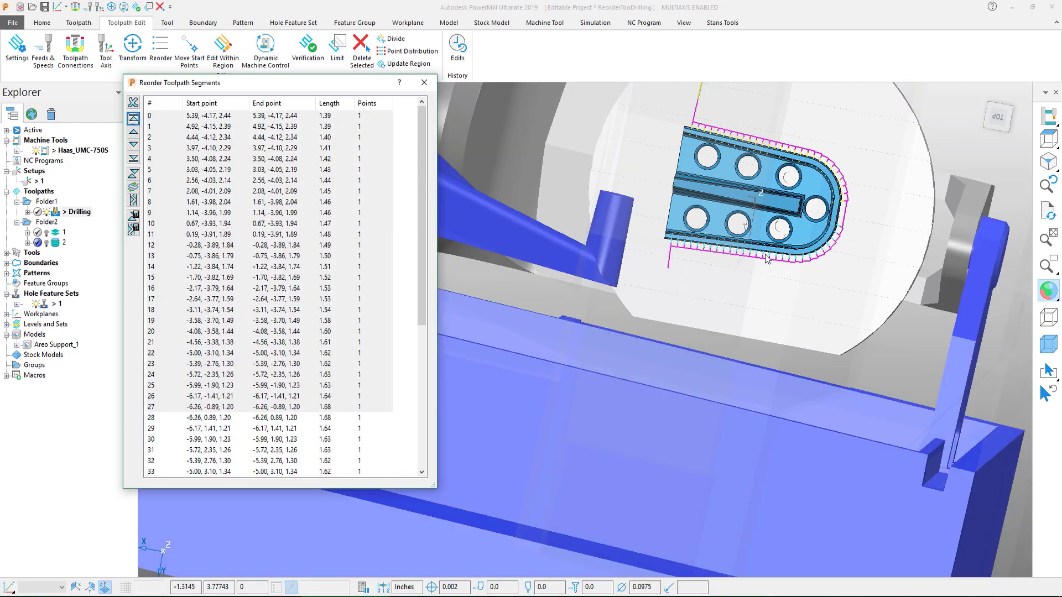
mouse_move(766, 259)
middle_down()
mouse_move(635, 311)
mouse_move(733, 281)
middle_up()
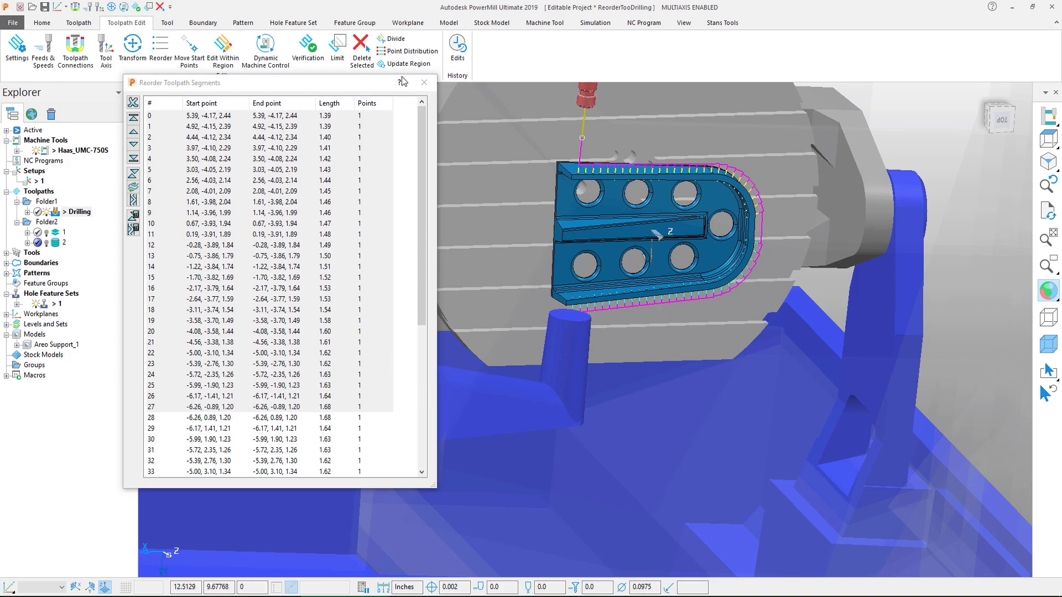
click(424, 83)
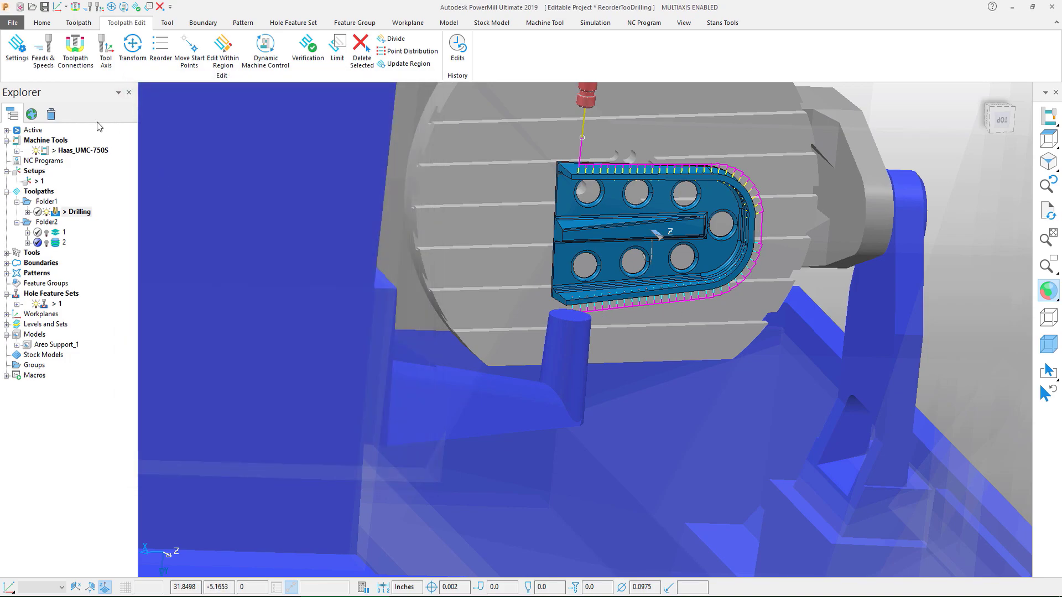
Simulate the reordered Drilling toolpath from start while orbiting around the machine.
right_click(57, 215)
click(110, 211)
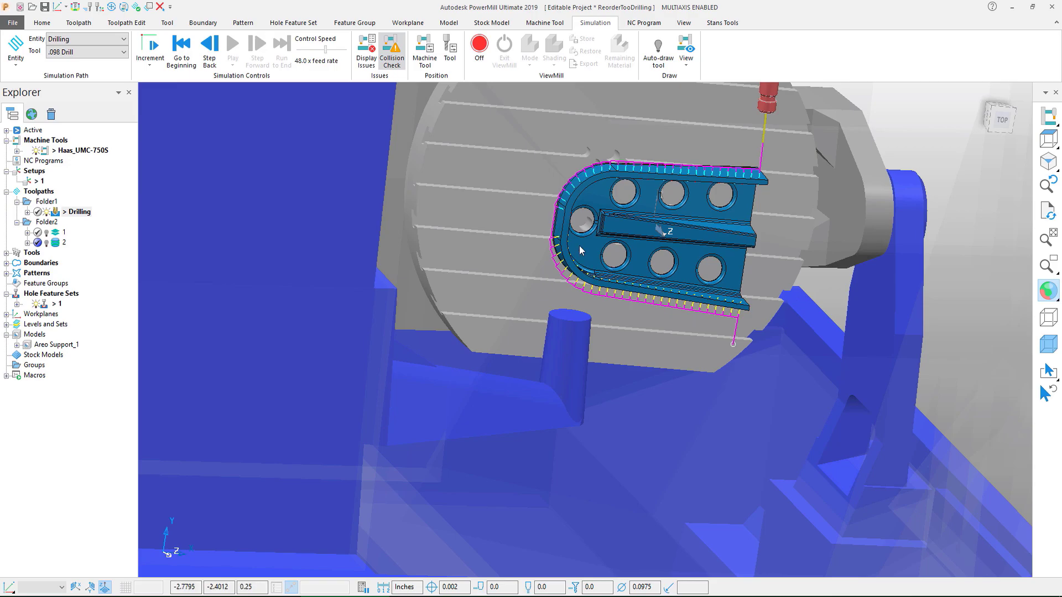
middle_drag(807, 284, 705, 403)
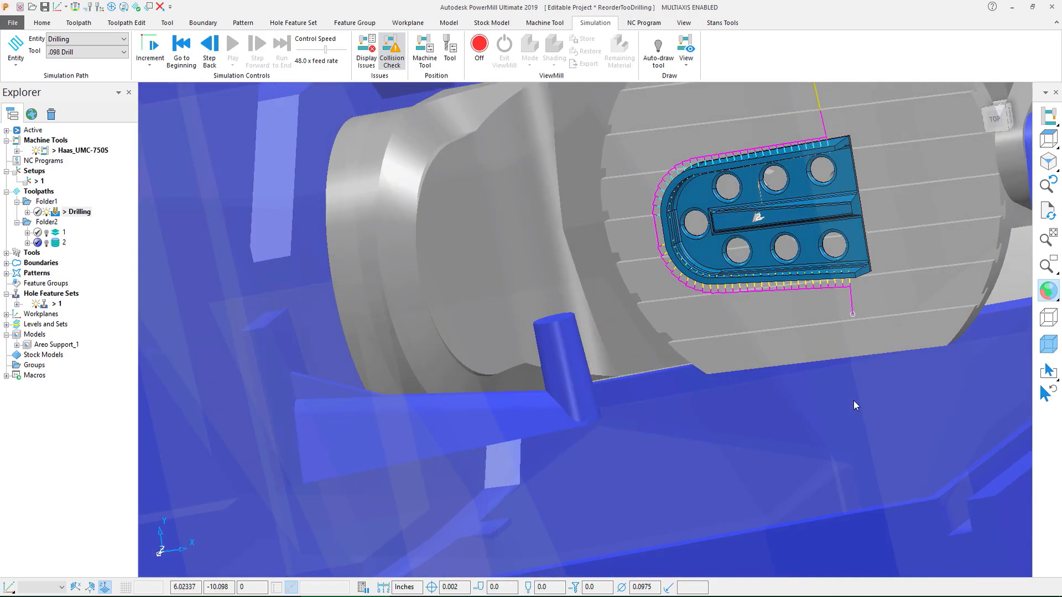